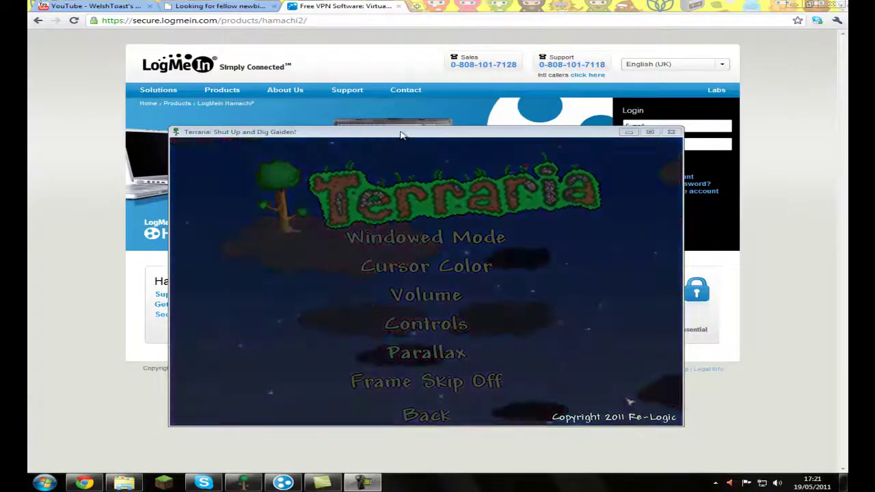
Step: Bring Chrome forward and go from the Google results to the LogMeIn Hamachi² product page
left_click(71, 161)
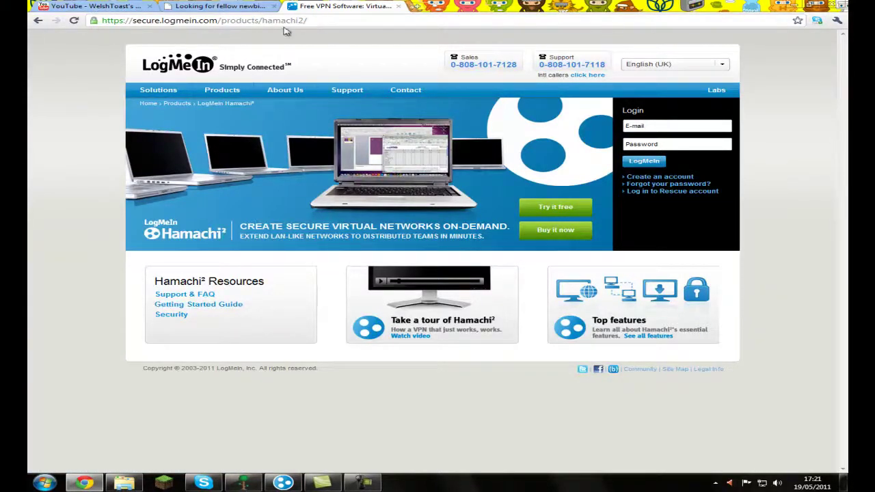
left_click(37, 20)
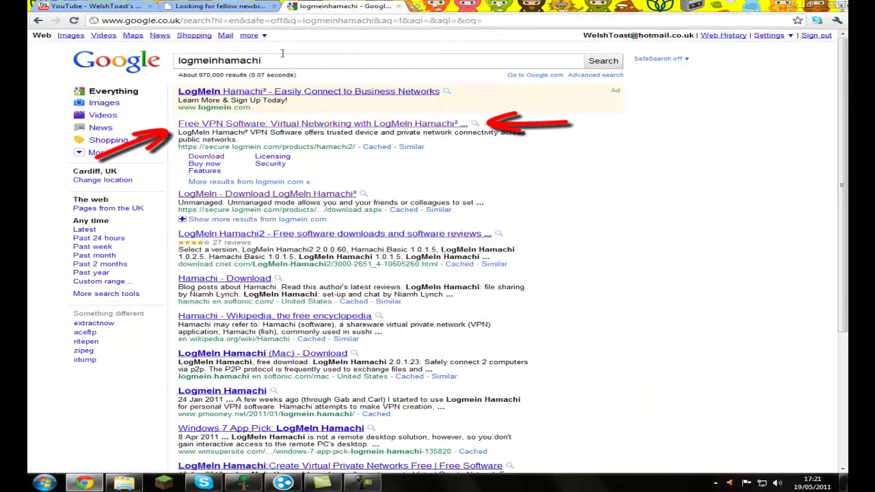
left_click(318, 125)
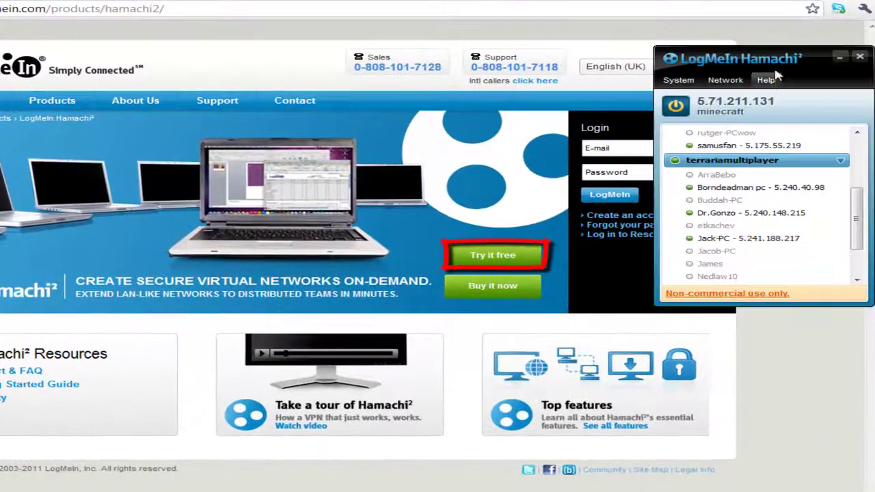
Step: Move the Hamachi window into view and power-cycle the client so it probes back online
mouse_move(805, 60)
left_mouse_down()
mouse_move(156, 196)
mouse_move(300, 187)
left_mouse_up()
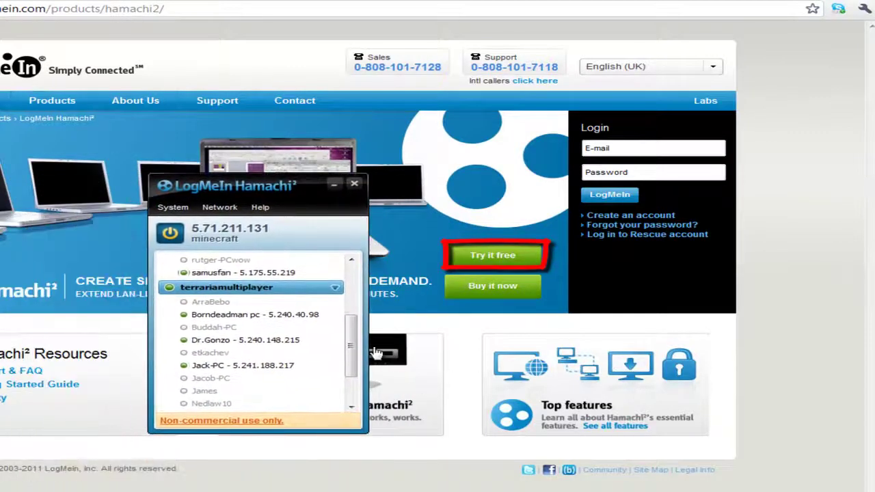
mouse_move(369, 350)
left_mouse_down()
mouse_move(362, 383)
mouse_move(357, 294)
mouse_move(349, 345)
left_mouse_up()
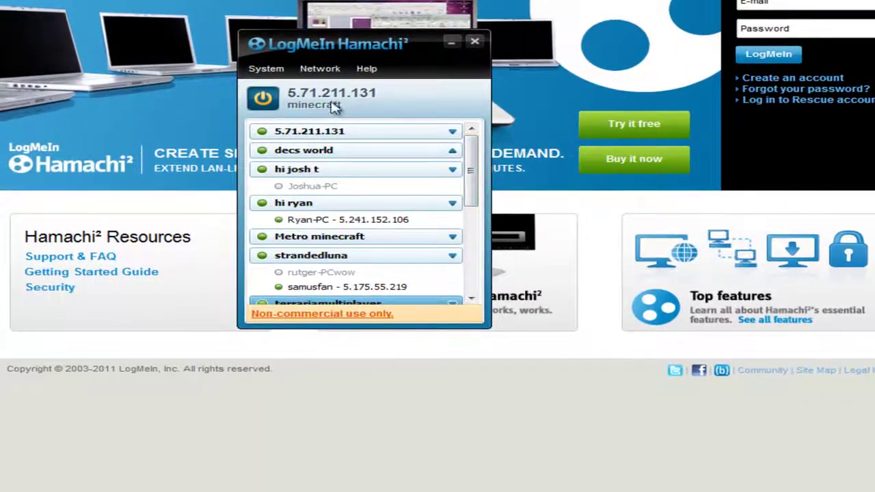
left_click(263, 100)
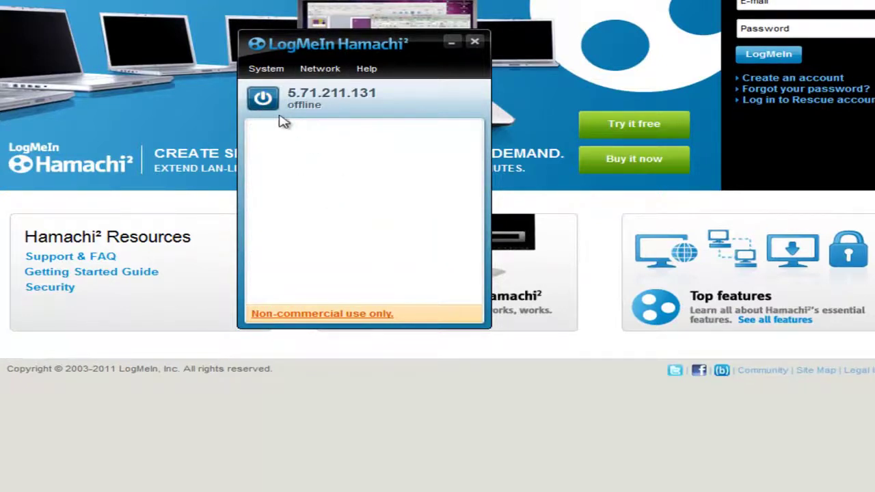
left_click(319, 69)
left_click(333, 147)
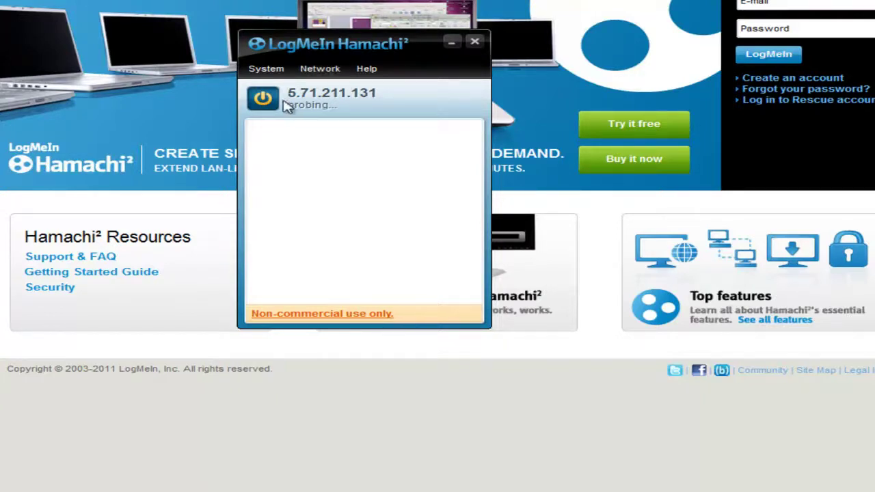
Step: Create a Hamachi network with Network ID Test144444 and a password via Network > Create
left_click(315, 69)
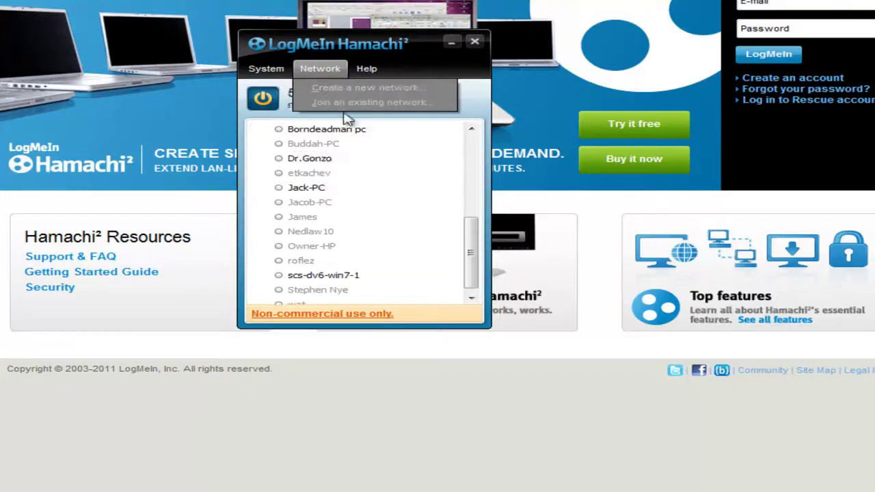
left_click(301, 71)
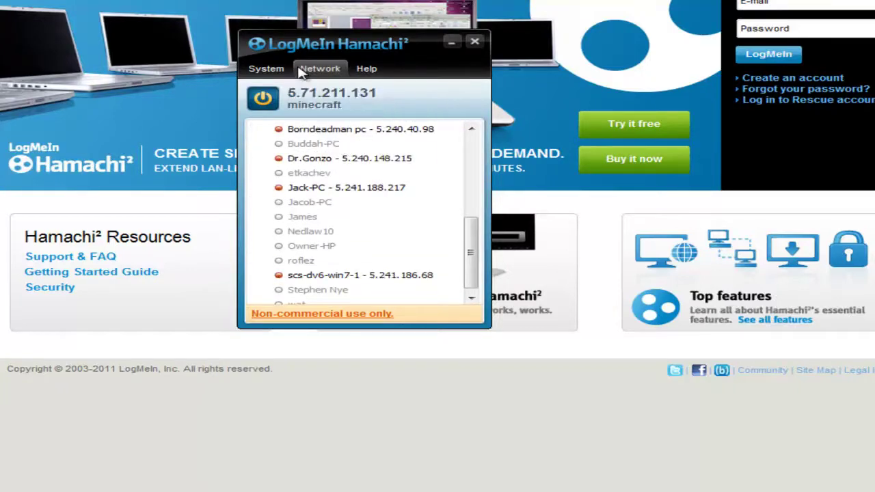
left_click(315, 70)
left_click(337, 89)
type("Test1")
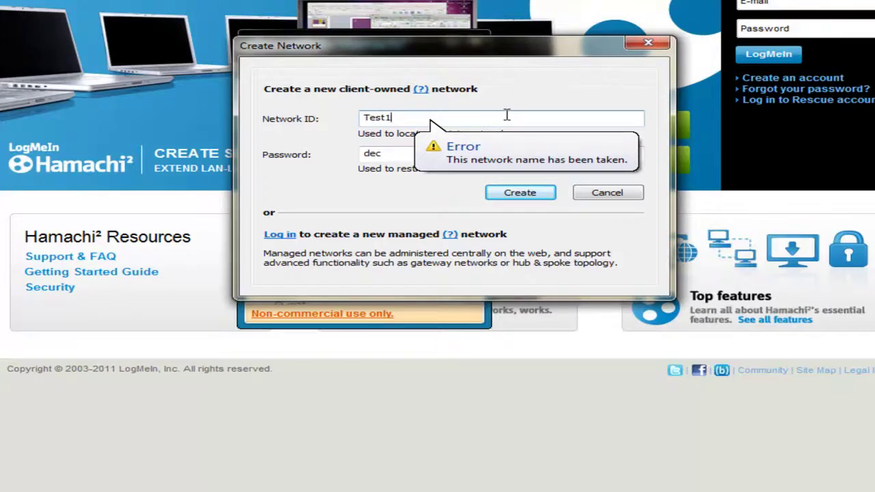
type("44444")
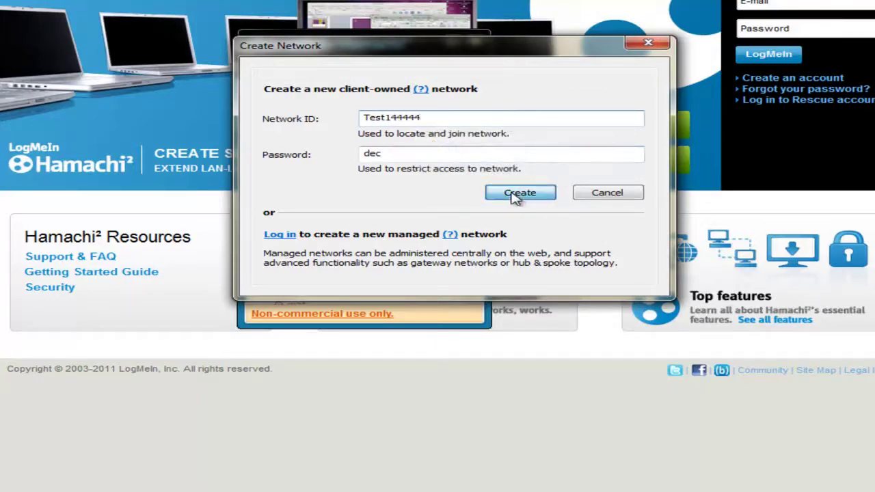
left_click(516, 194)
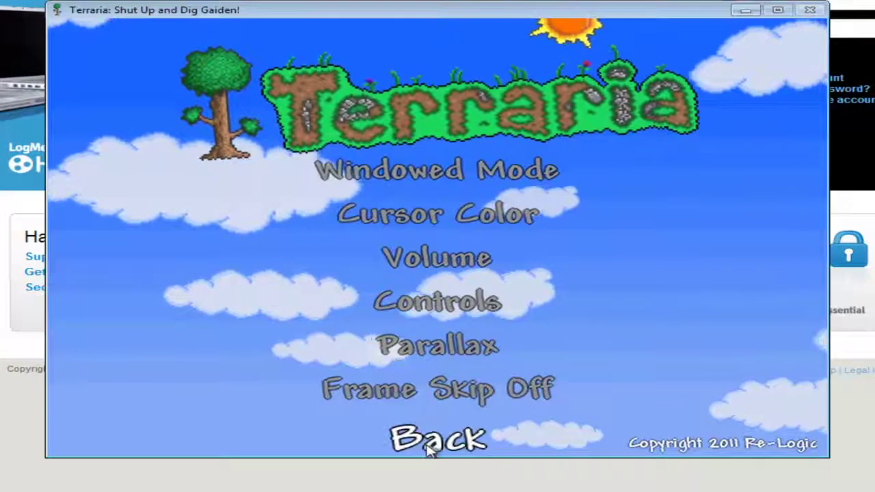
Step: Start a password-protected Terraria server on World 4, listening on port 31337
left_click(438, 437)
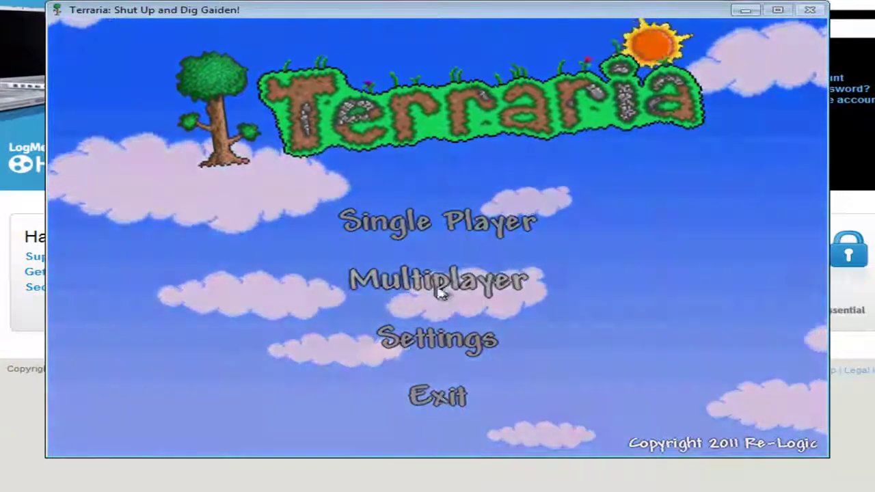
left_click(437, 286)
left_click(437, 277)
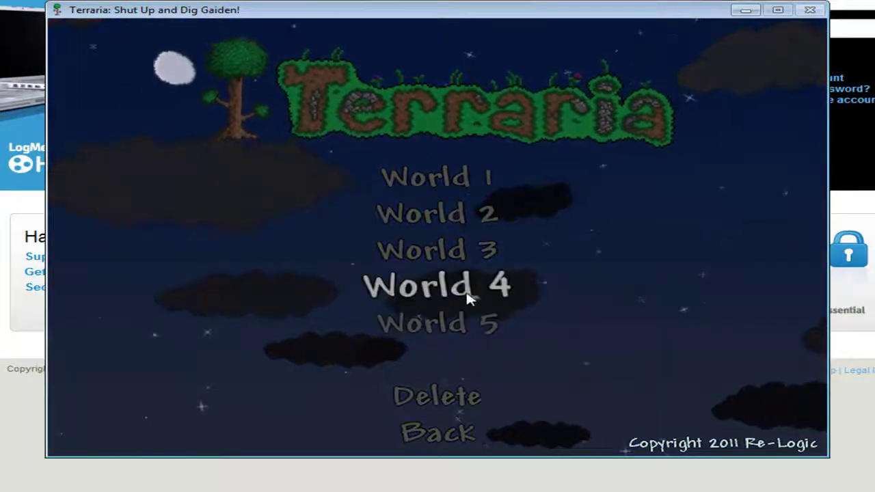
left_click(469, 292)
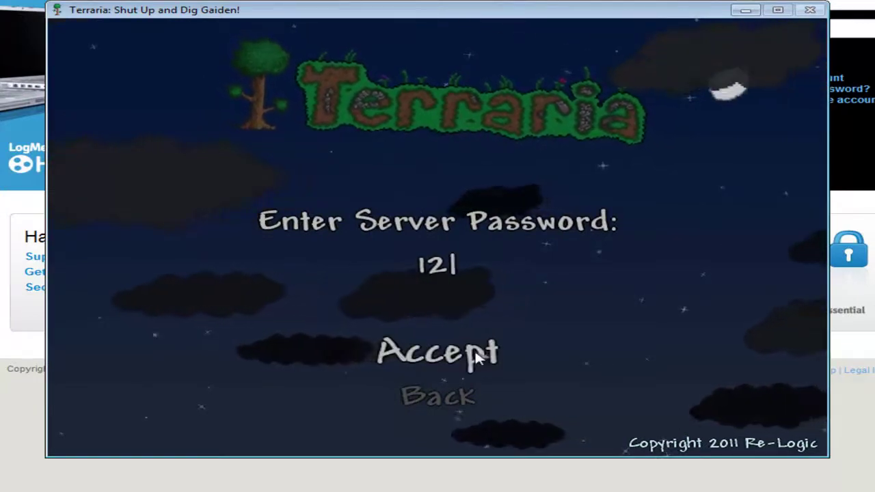
left_click(474, 354)
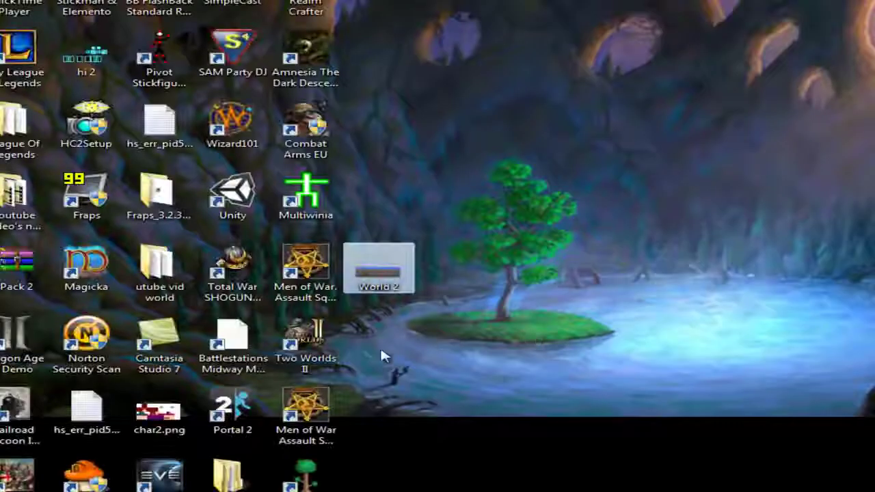
Step: Launch a second Terraria copy and review Hamachi's network list, collapsing the hi josh t network
double_click(288, 483)
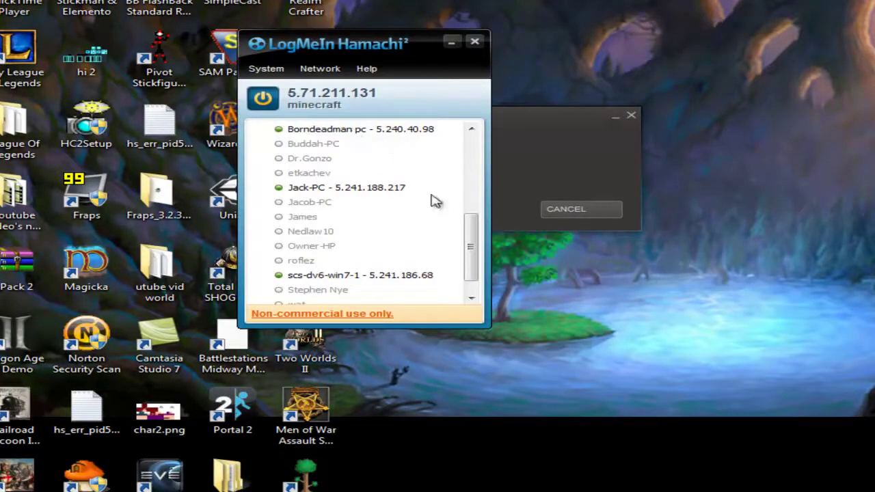
left_click_drag(474, 224, 467, 145)
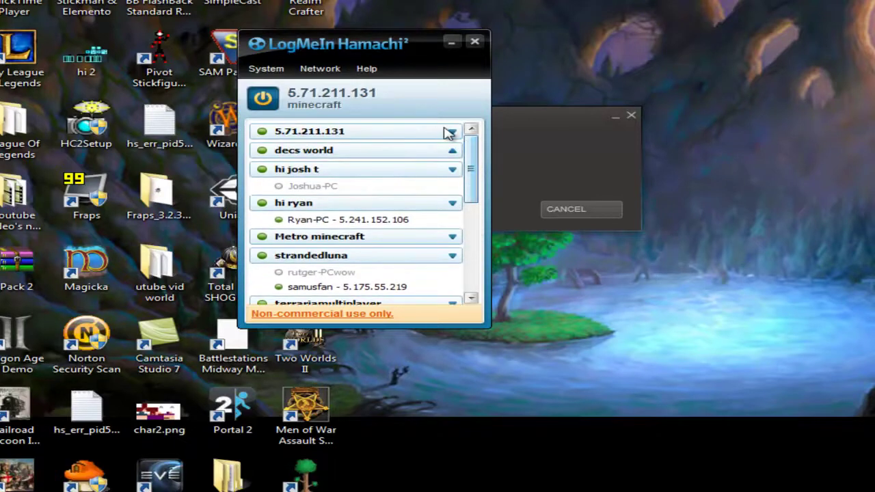
left_click(462, 169)
left_click_drag(467, 169, 418, 288)
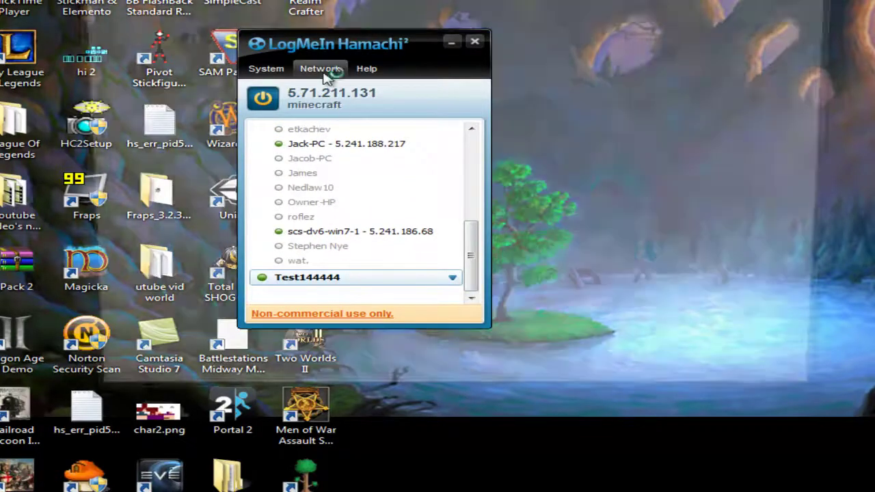
Step: Cancel a Network > Join attempt, minimise Hamachi, and return Terraria to its main menu
left_click(329, 70)
left_click(335, 101)
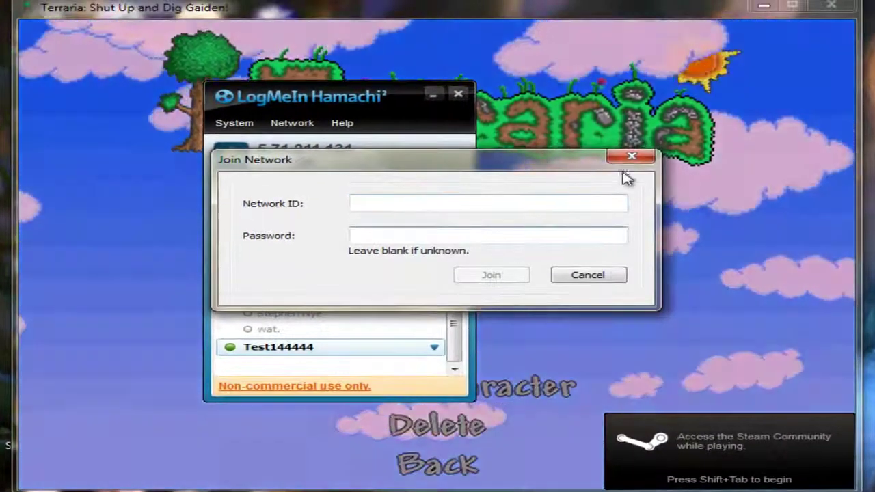
left_click(631, 157)
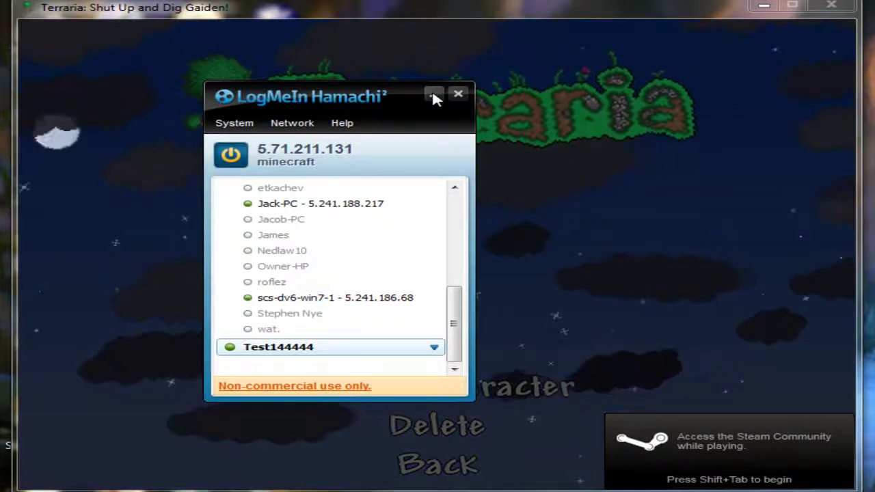
left_click(432, 96)
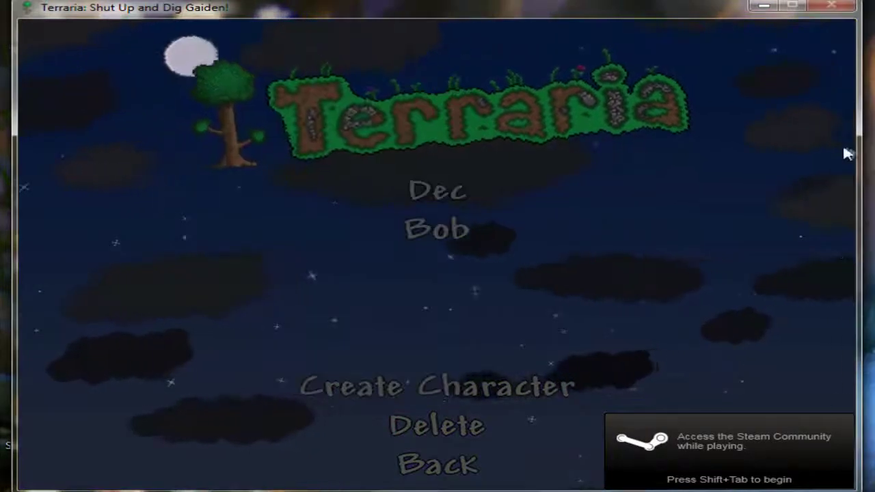
key("shift+Tab")
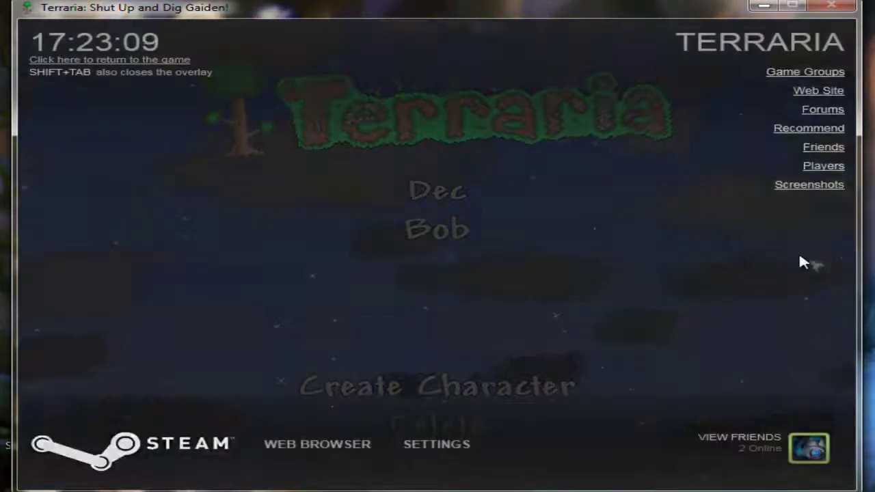
key("shift+Tab")
left_click(463, 465)
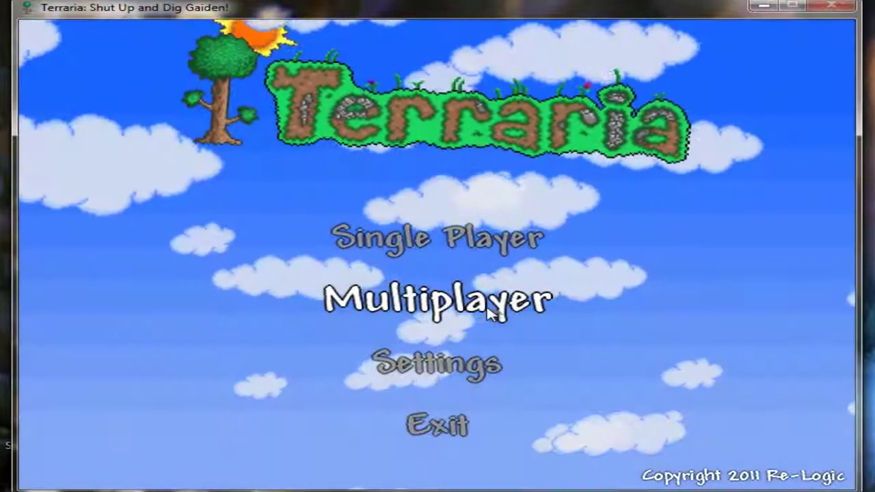
Step: Start joining a server, arranging Hamachi beside Terraria and entering the host's Hamachi IP
left_click(490, 311)
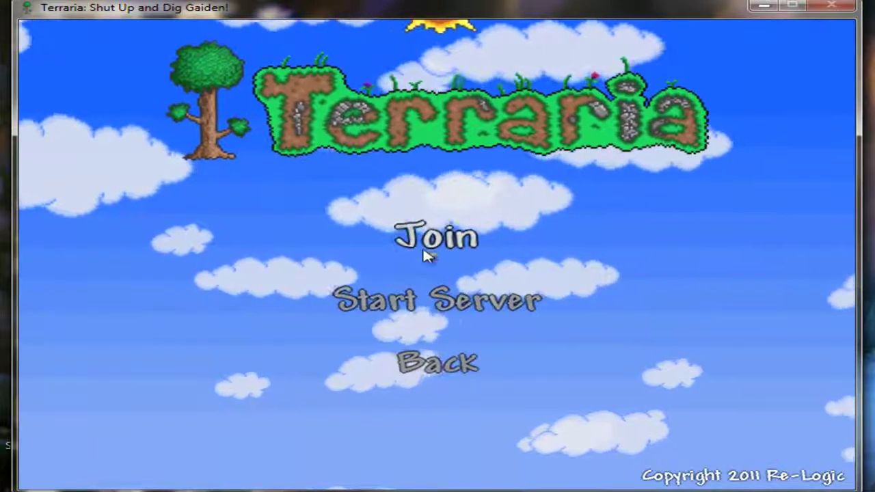
left_click(423, 250)
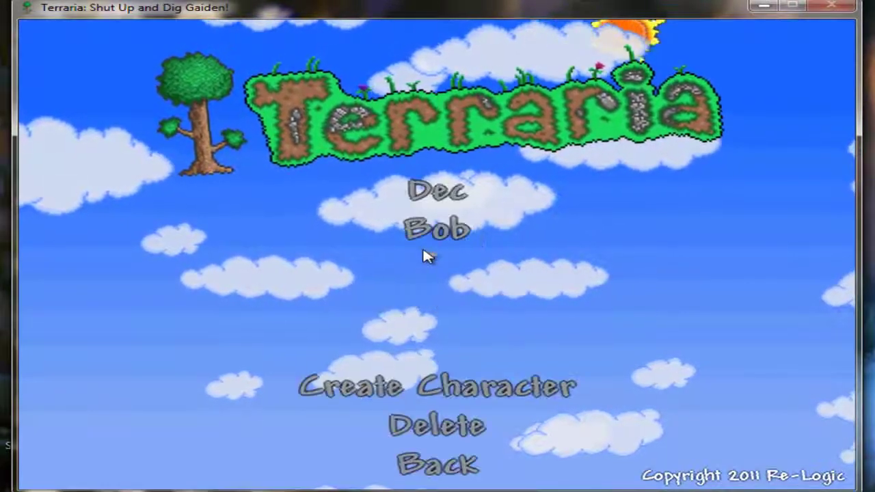
left_click(427, 206)
type("1")
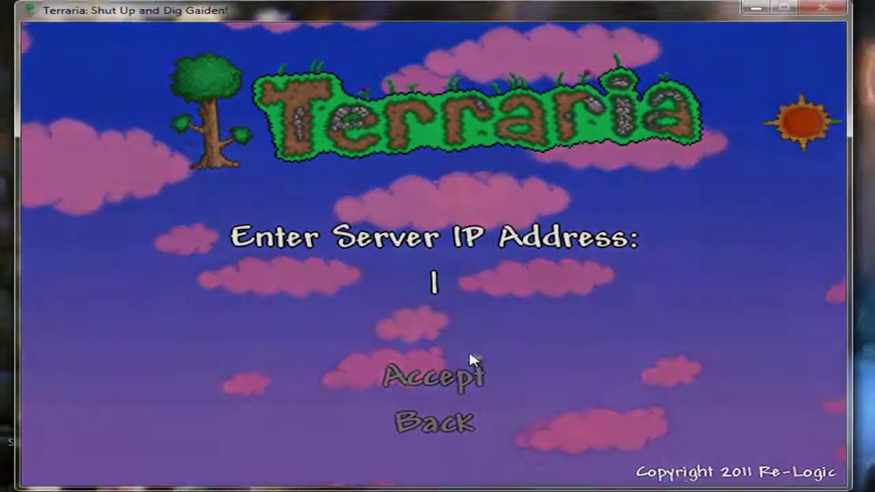
key("alt+Tab")
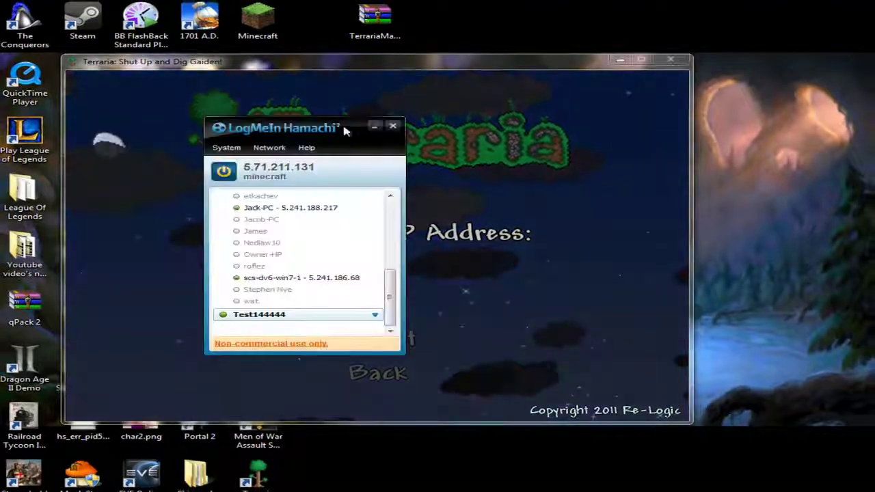
left_click_drag(341, 130, 802, 136)
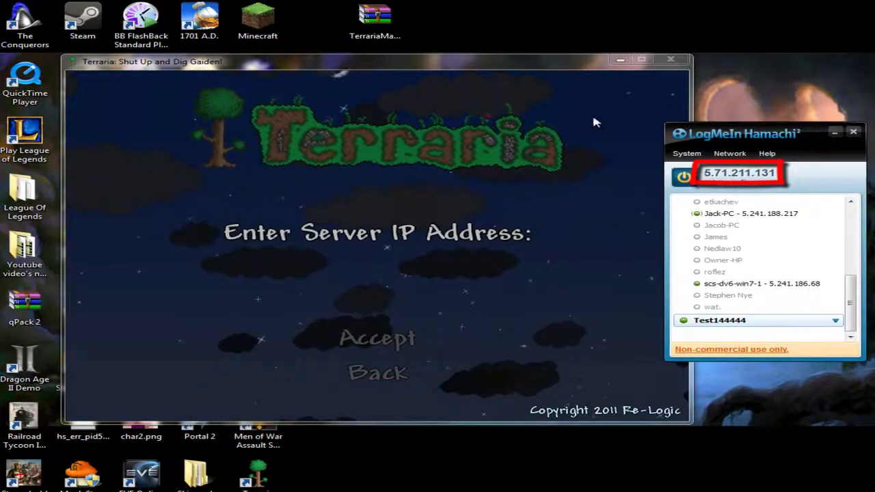
left_click_drag(536, 68, 475, 80)
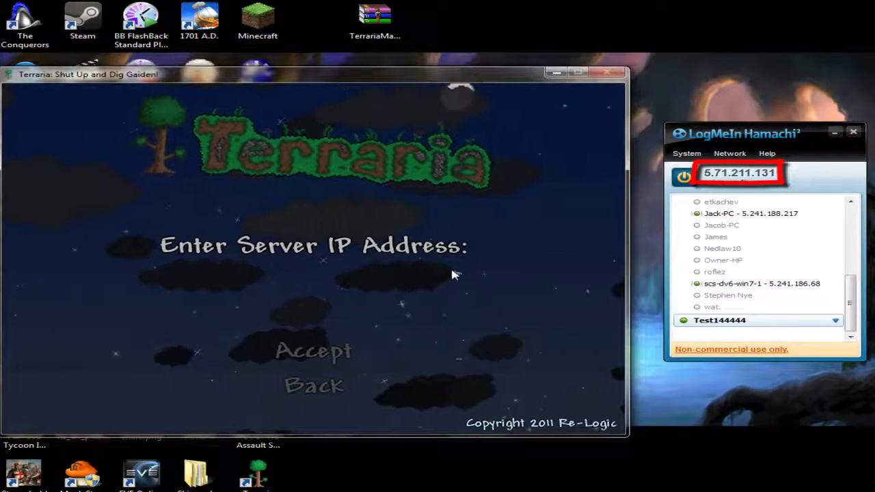
type("5.1")
type("71.")
type("211")
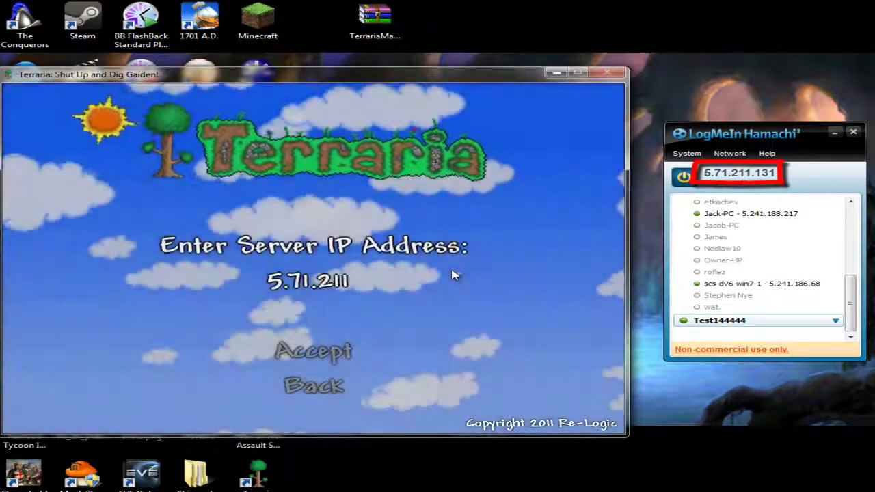
type(".131")
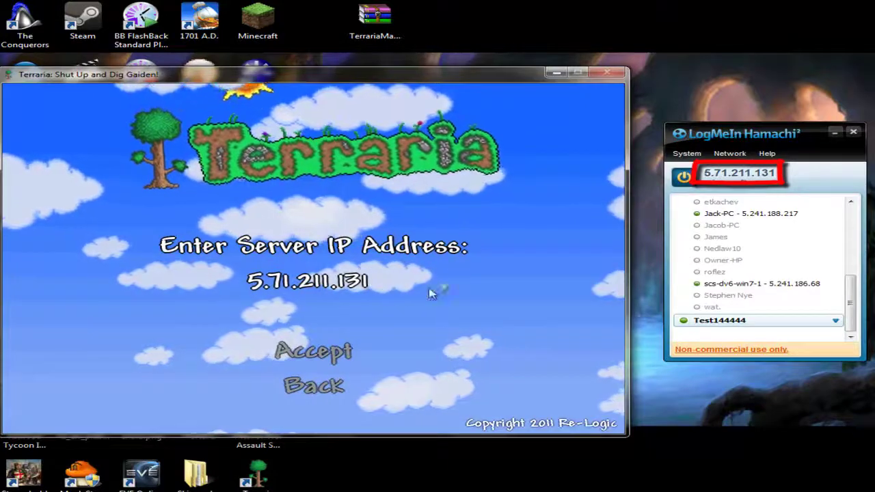
left_click(313, 351)
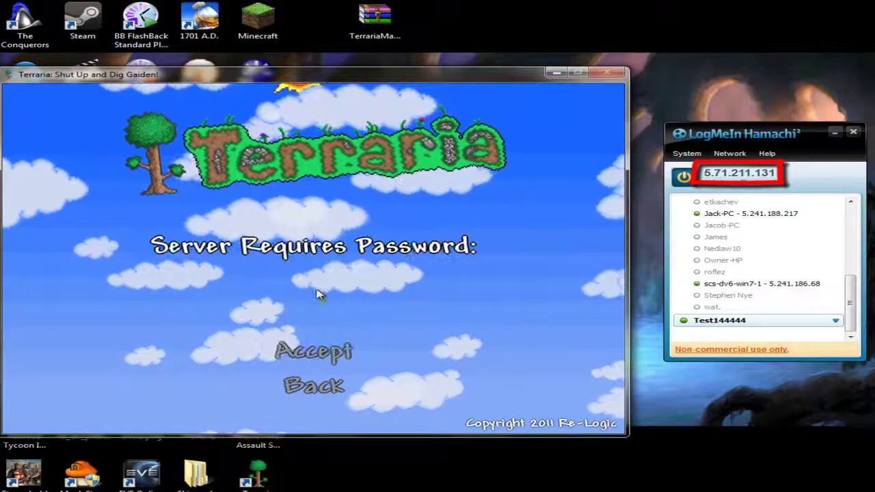
Step: After a wrong password, rejoin as Bob with the prefilled IP and correct password
type("d")
key("Return")
left_click(342, 318)
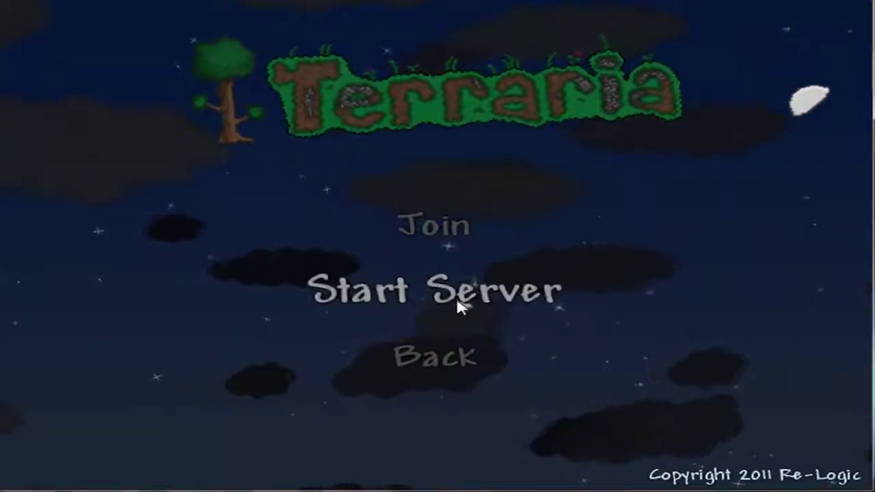
left_click(442, 249)
left_click(436, 208)
left_click(447, 365)
left_click(445, 363)
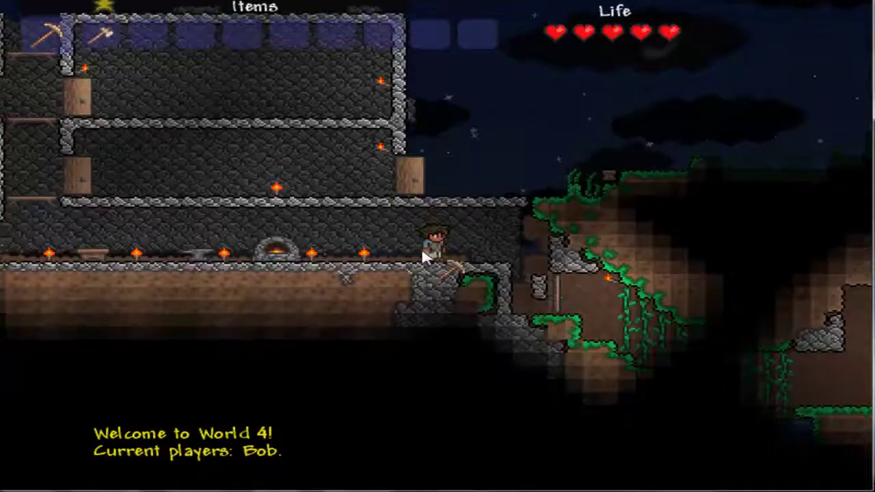
Step: Walk Bob left, right, and back left through the joined world
key("a")
key("a")
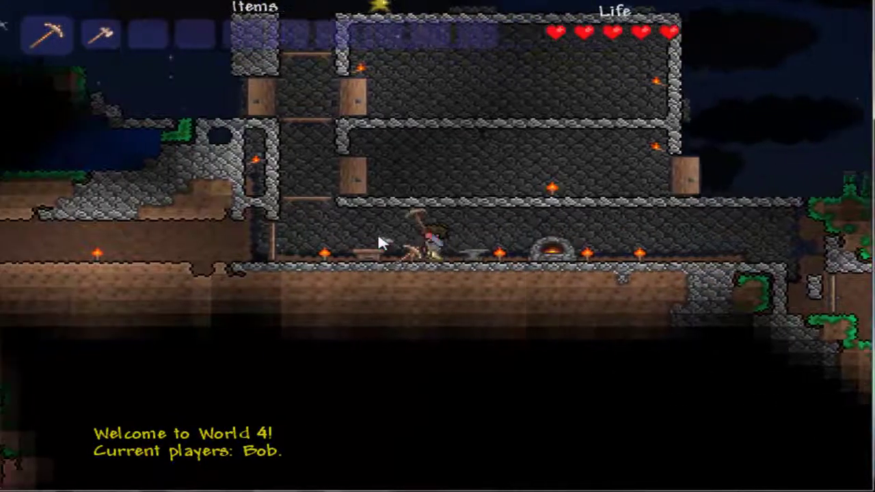
key("d")
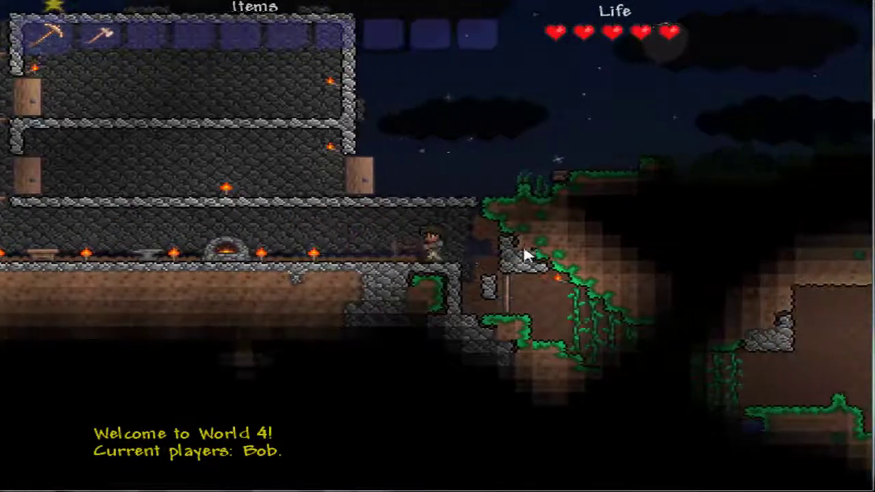
key("a")
Step: Open the inventory, toggle PvP on then off, and switch between team colours
key("Escape")
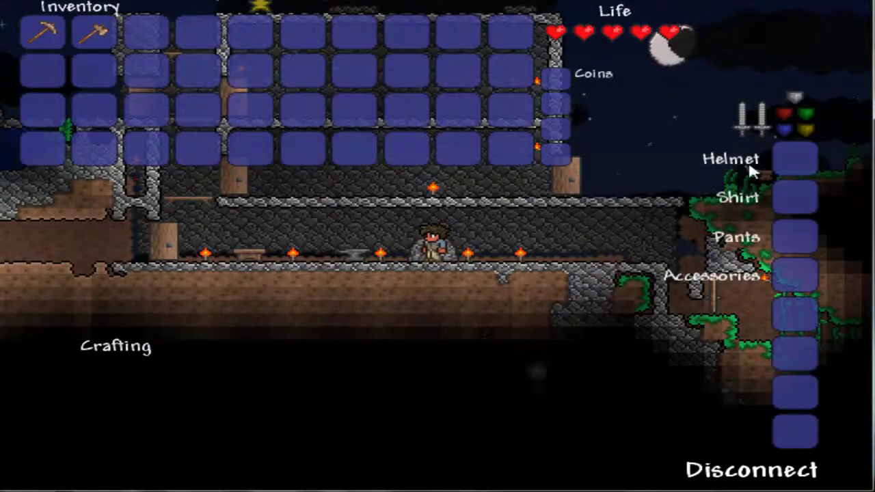
left_click(751, 118)
left_click(752, 117)
left_click(806, 113)
left_click(784, 129)
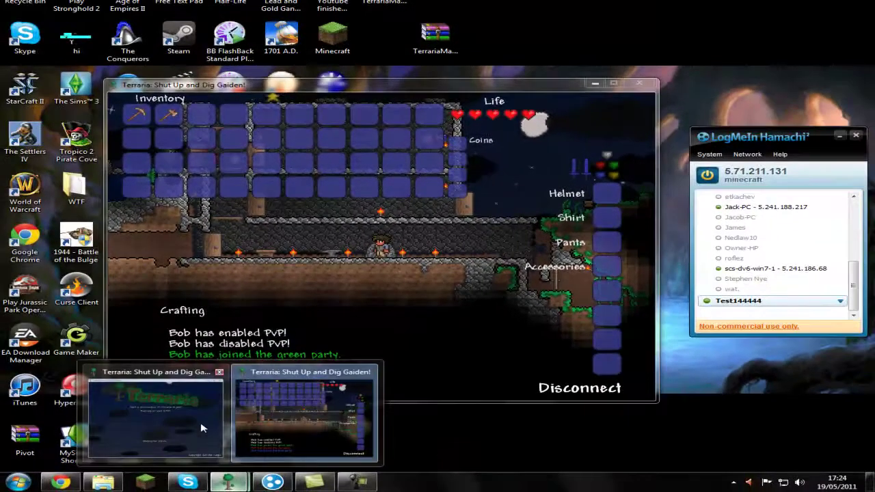
Step: Check the server window shows Bob connected, then walk Bob through the cave and close the inventory
left_click(303, 410)
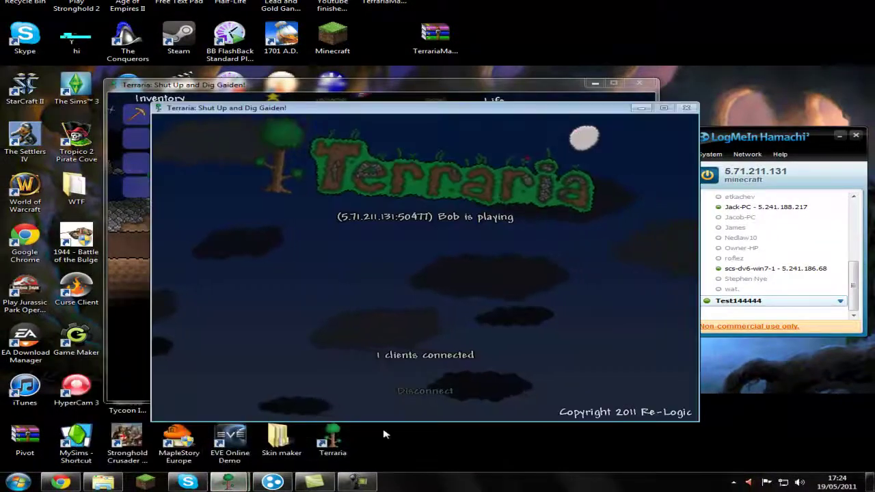
mouse_move(229, 482)
left_click(157, 418)
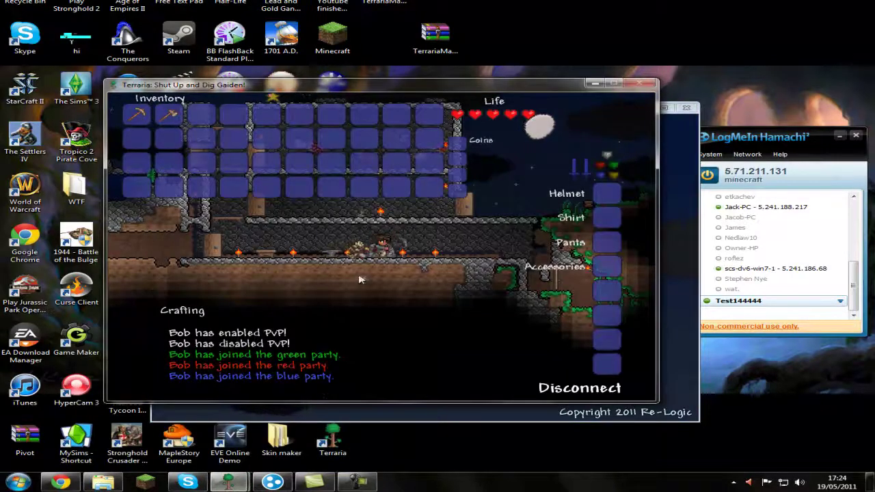
key("d")
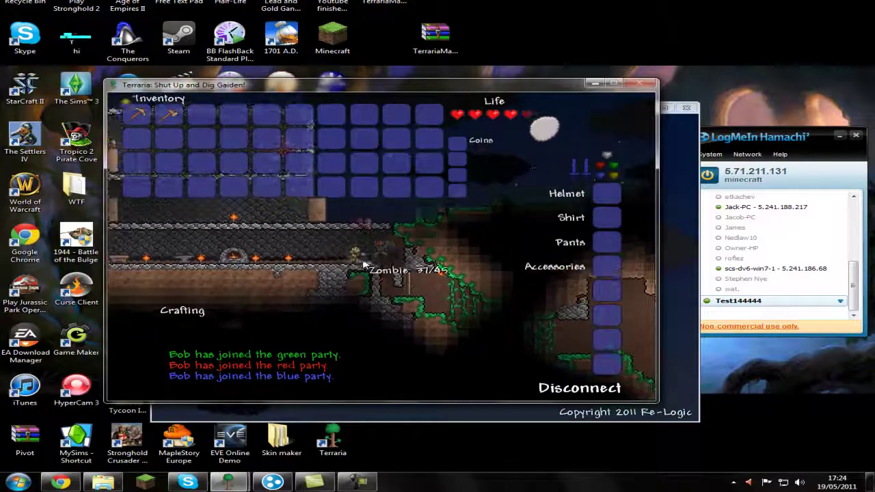
key("a")
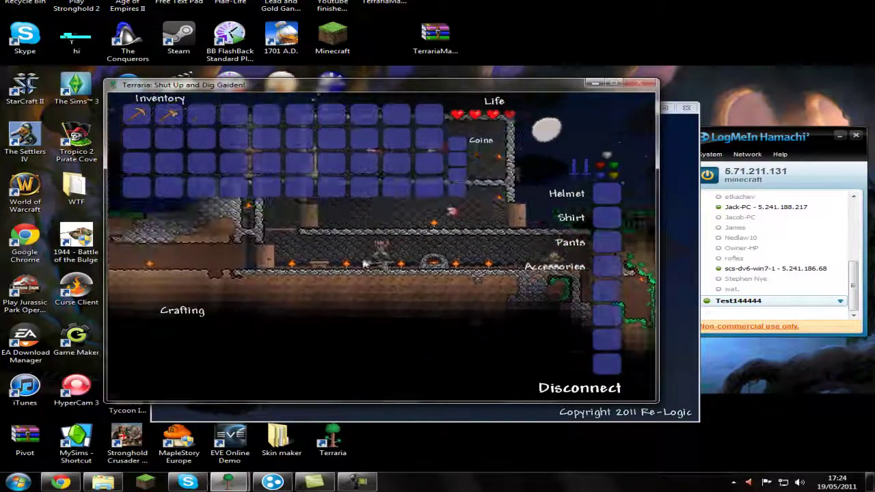
key("a")
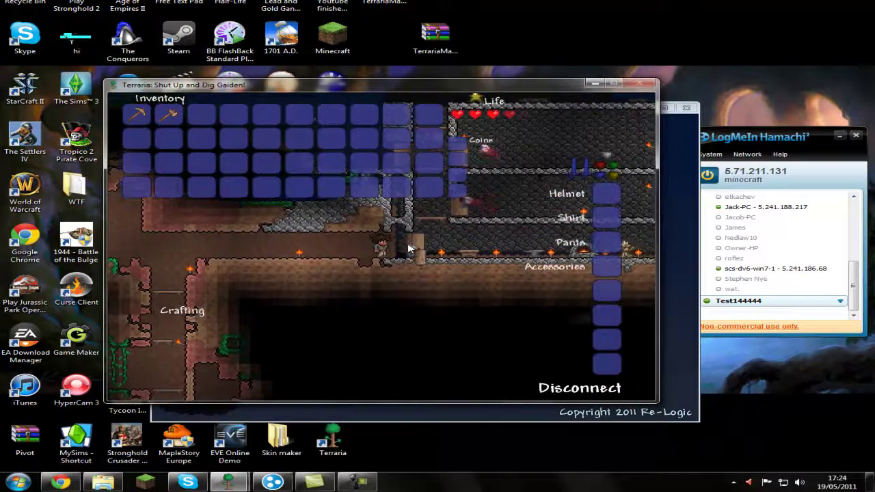
key("Escape")
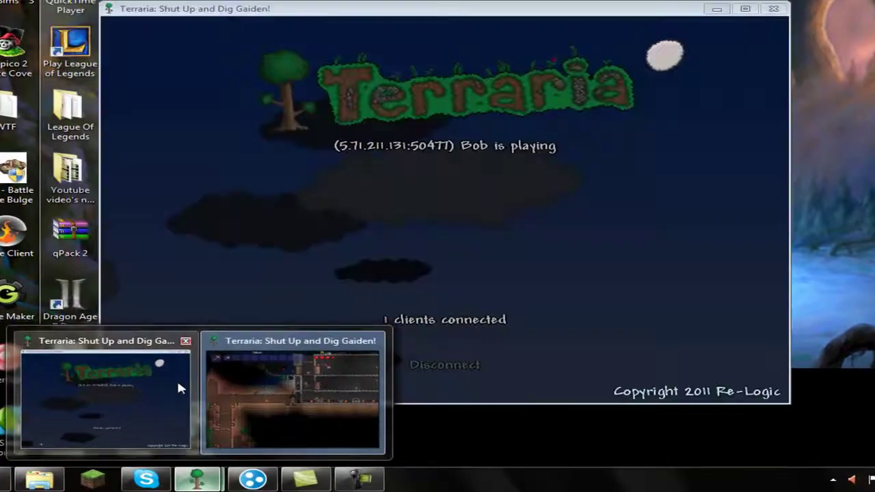
Step: Disconnect the server from its window, saving the world, and bring the dropped game window forward
left_click(201, 408)
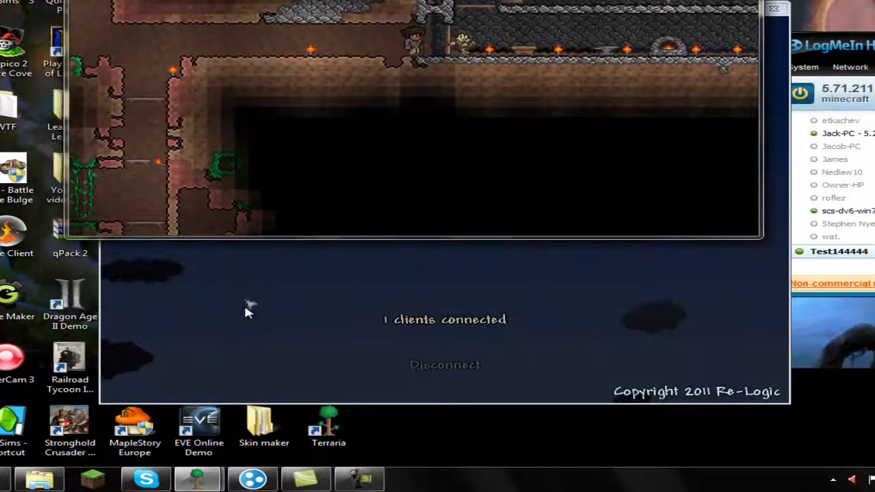
left_click(244, 303)
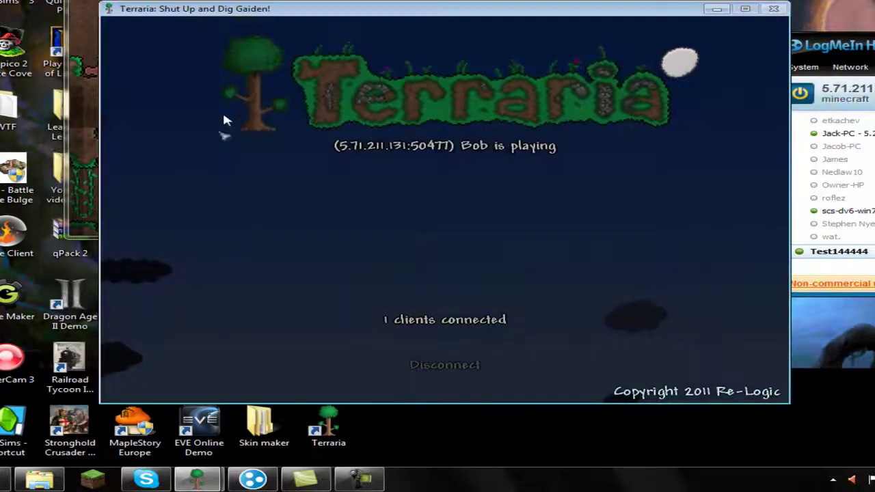
left_click_drag(243, 9, 228, 101)
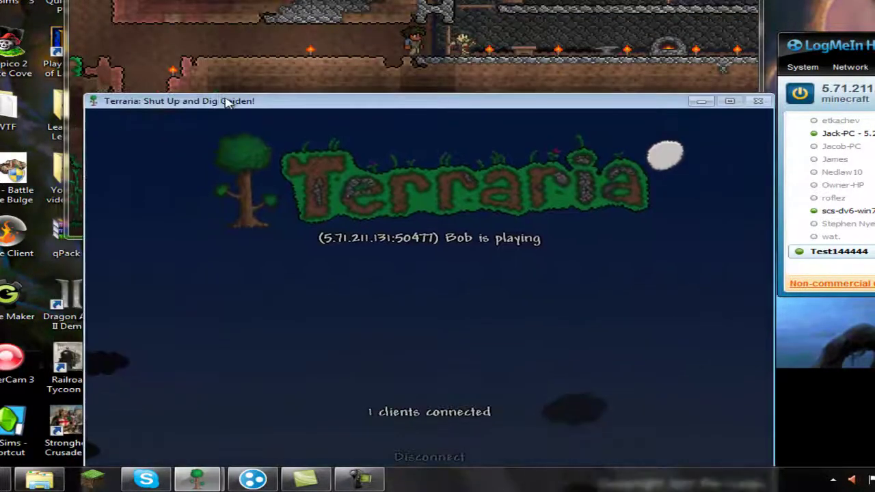
left_click(429, 456)
left_click_drag(526, 102, 485, 333)
left_click(518, 214)
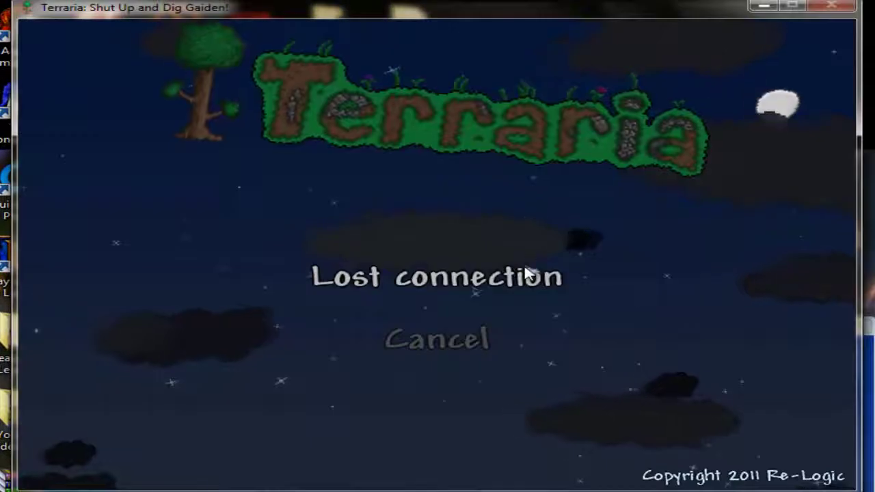
Step: Dismiss the lost connection, retry joining as Dec at the prefilled IP, and back out of the refused-connection error
left_click(474, 337)
left_click(461, 300)
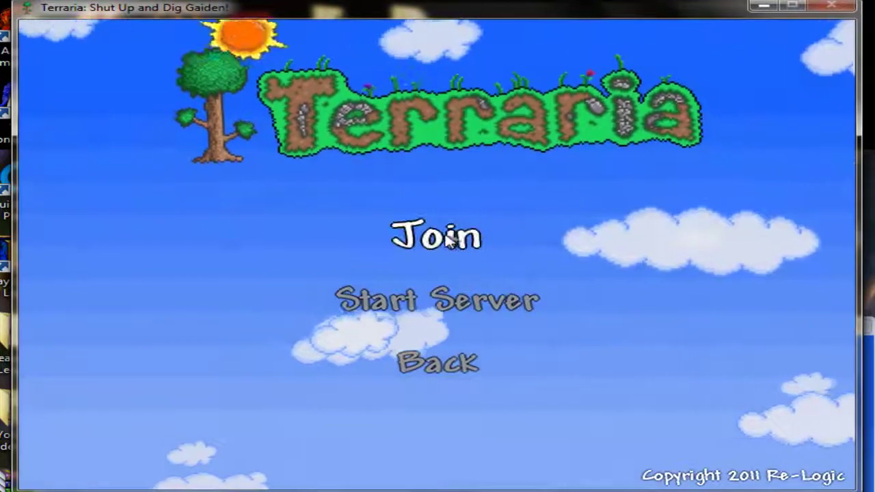
left_click(482, 236)
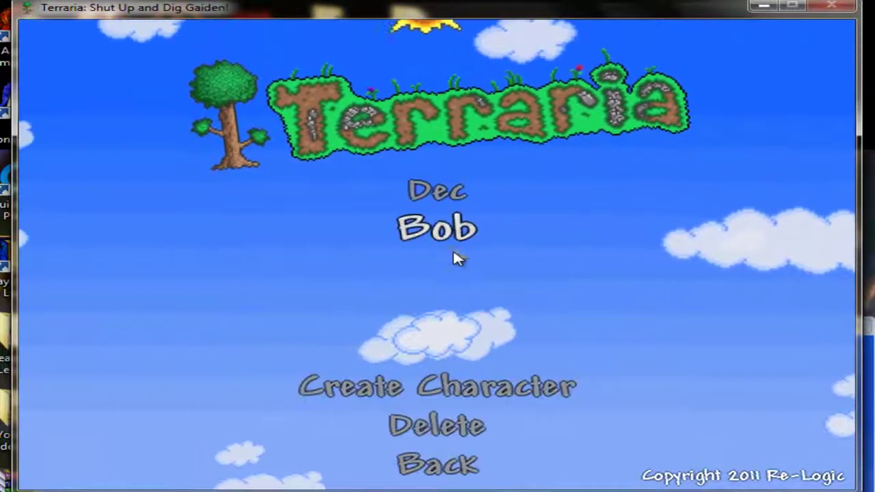
left_click(450, 189)
left_click(443, 373)
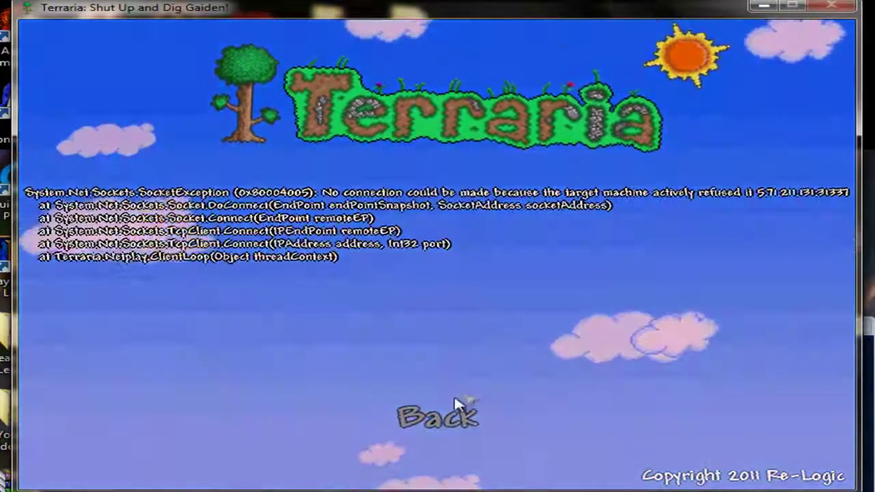
left_click(455, 410)
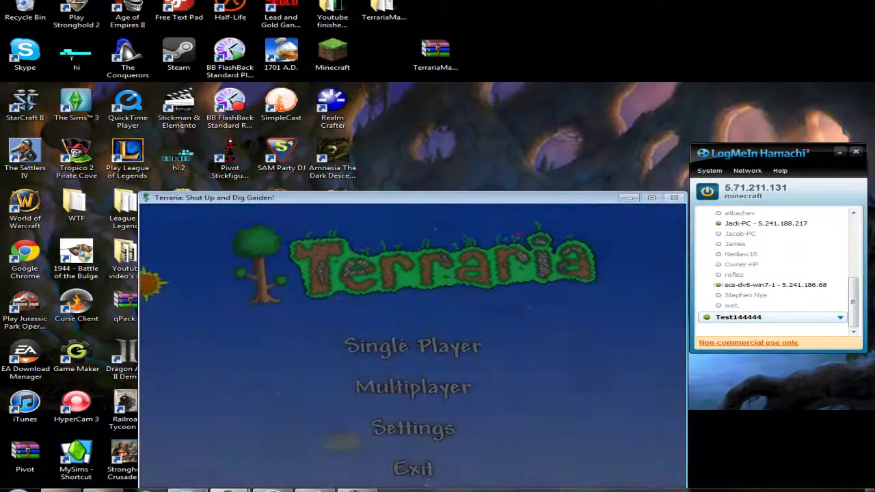
Step: Close all Terraria windows from the taskbar and dismiss the Steam update news window
right_click(229, 488)
left_click(231, 472)
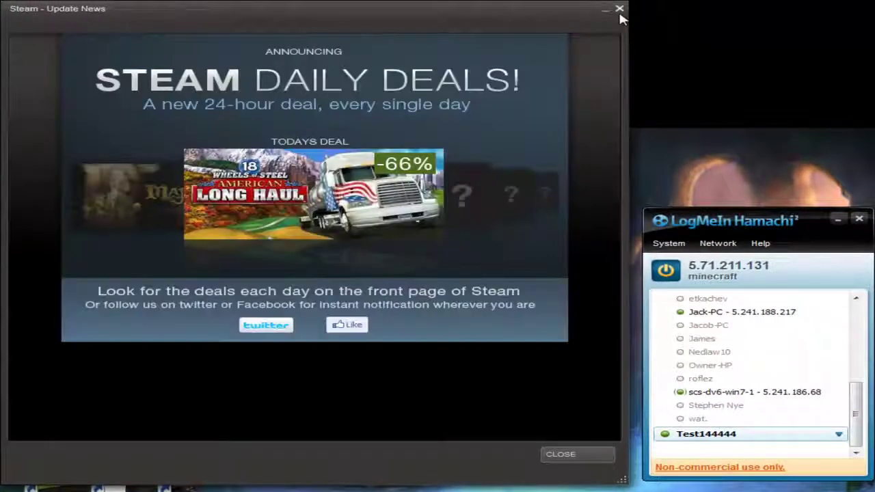
left_click(619, 9)
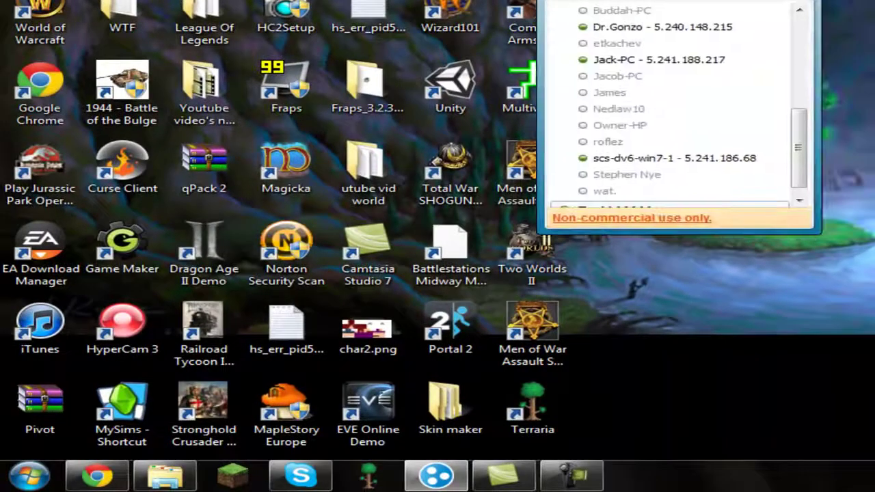
Step: Launch LogMeIn Hamachi from the Start menu's All Programs list
left_click(28, 476)
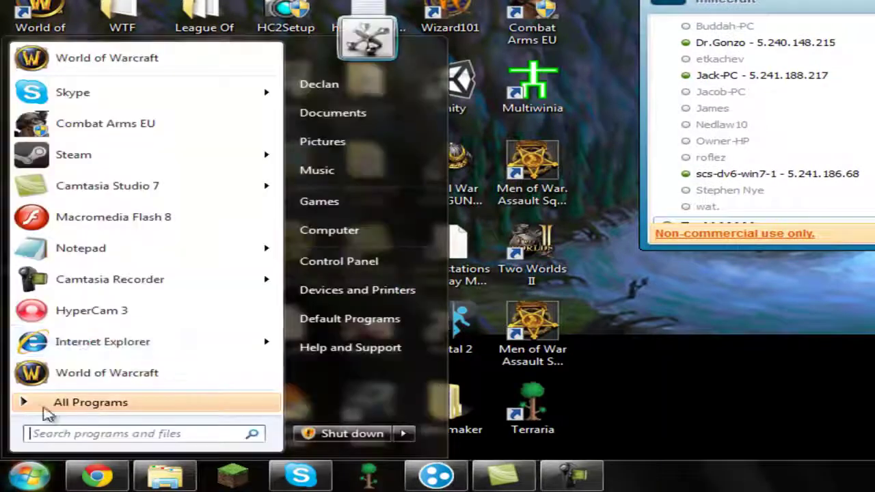
left_click(117, 403)
mouse_move(271, 137)
left_mouse_down()
mouse_move(269, 355)
mouse_move(270, 273)
left_mouse_up()
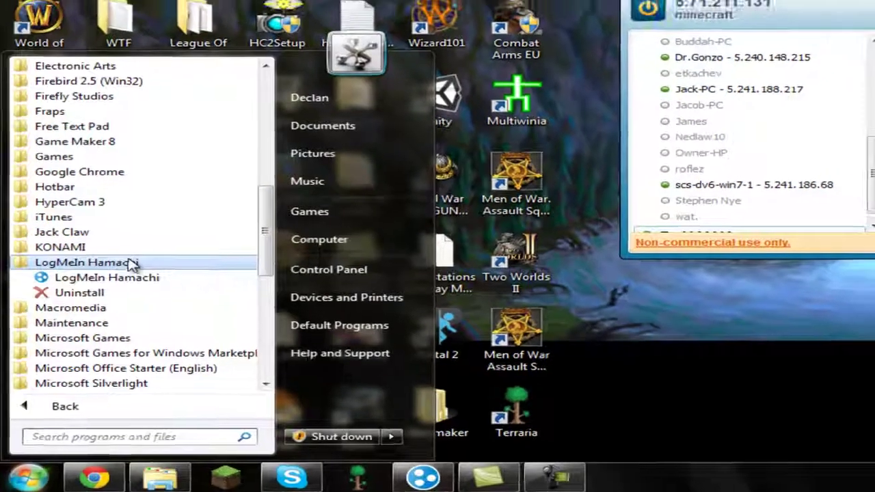
left_click(136, 271)
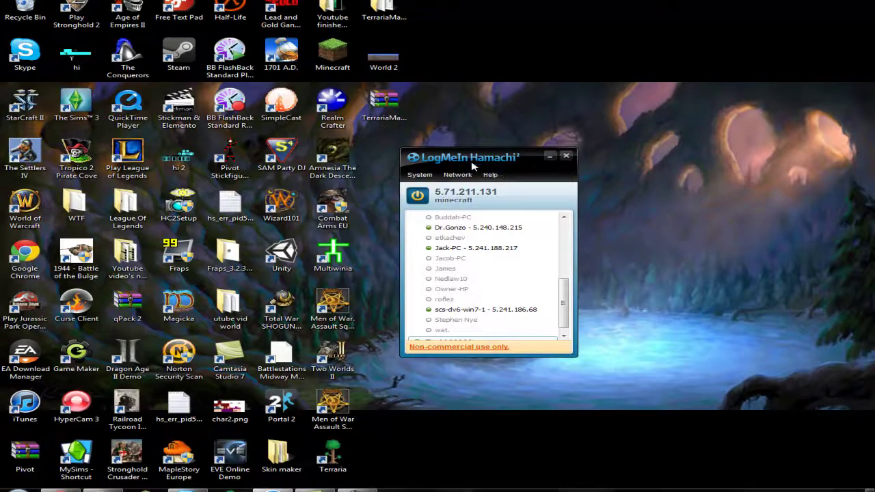
Step: Reposition the Hamachi window, scroll its network list to the top, and show Camtasia's controls
left_click_drag(472, 158, 576, 179)
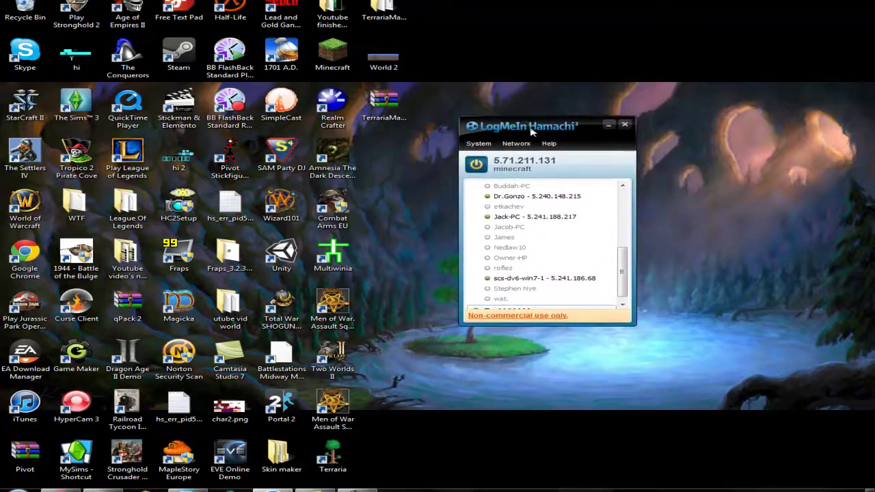
left_click_drag(576, 179, 567, 198)
scroll(621, 295, "up", 5)
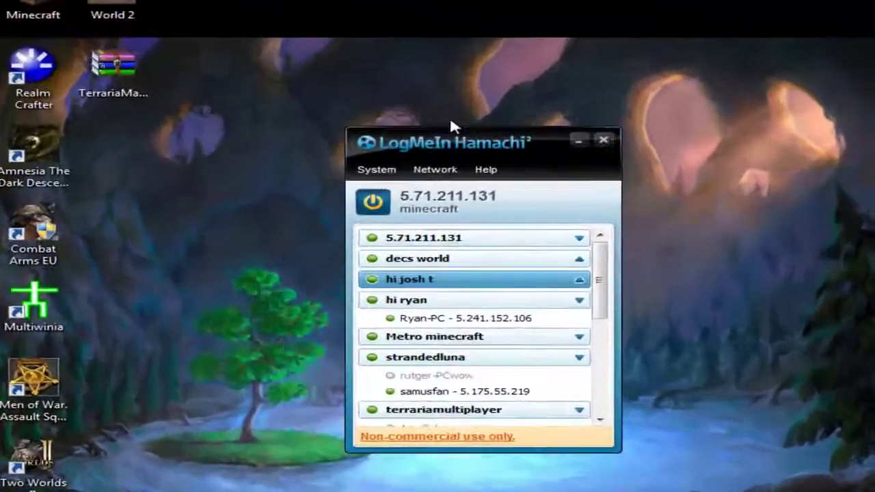
left_click_drag(570, 198, 607, 117)
left_click_drag(450, 83, 447, 96)
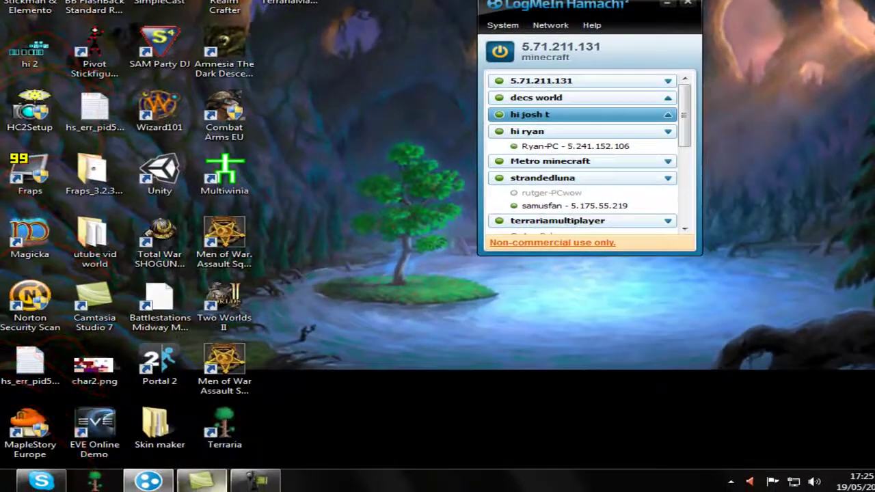
left_click(254, 481)
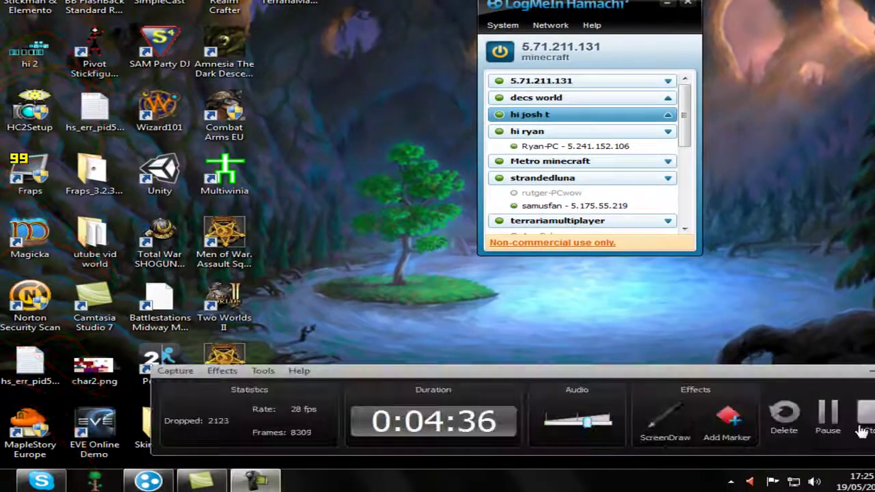